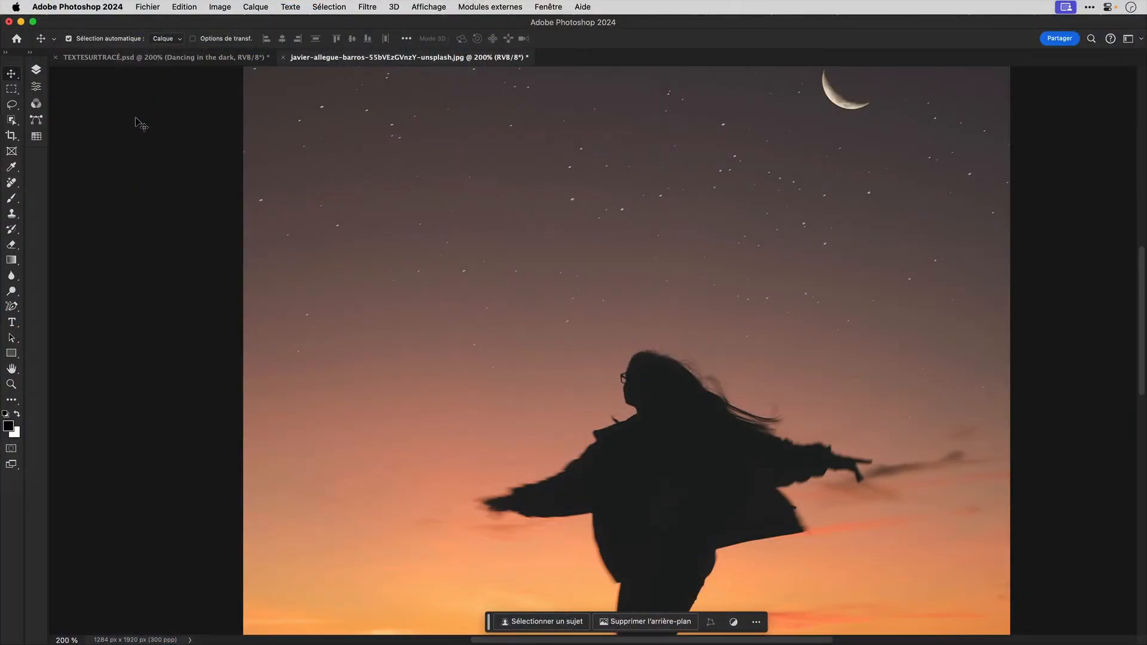
Step: Select the woman's silhouette with the Object Selection tool
left_click(12, 120)
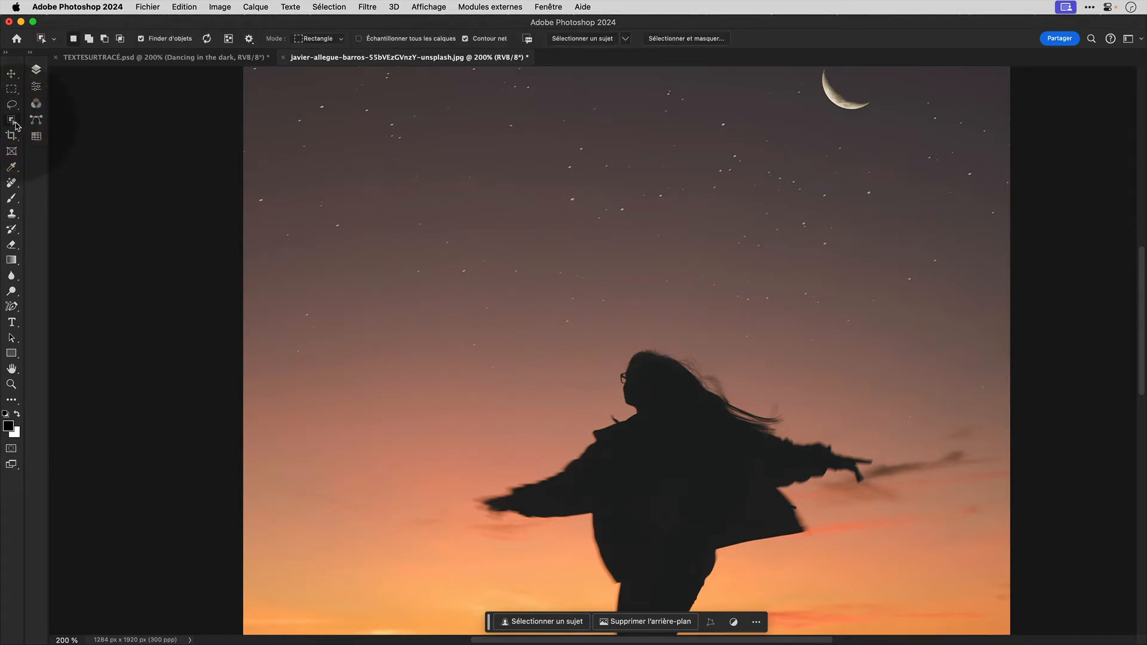
left_click(660, 431)
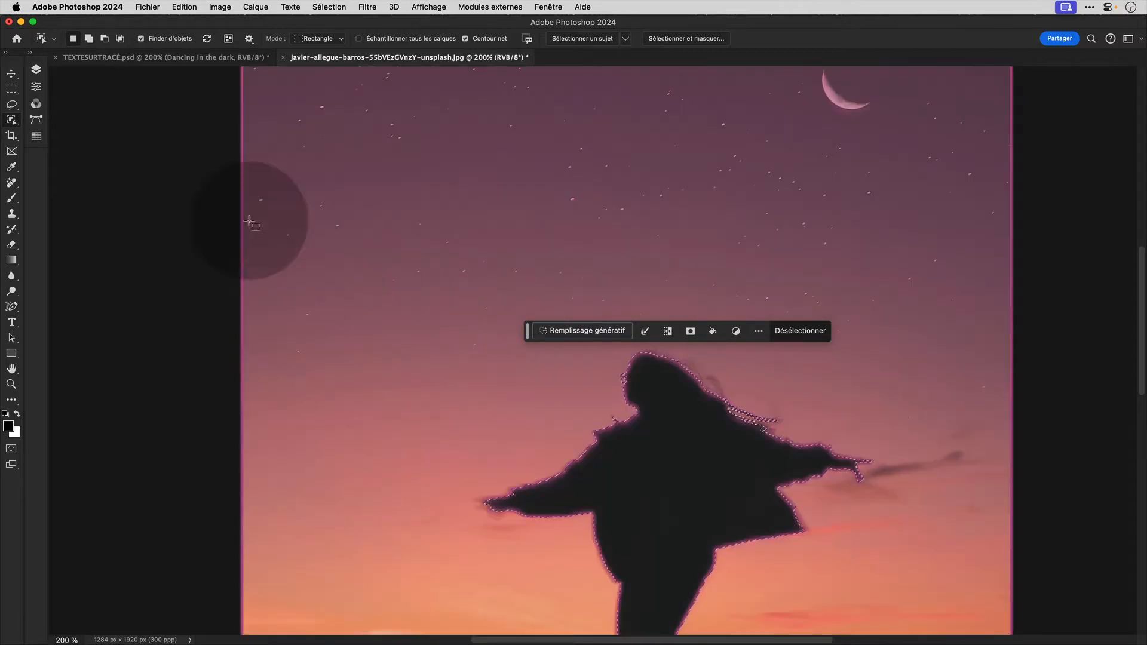
left_click(11, 73)
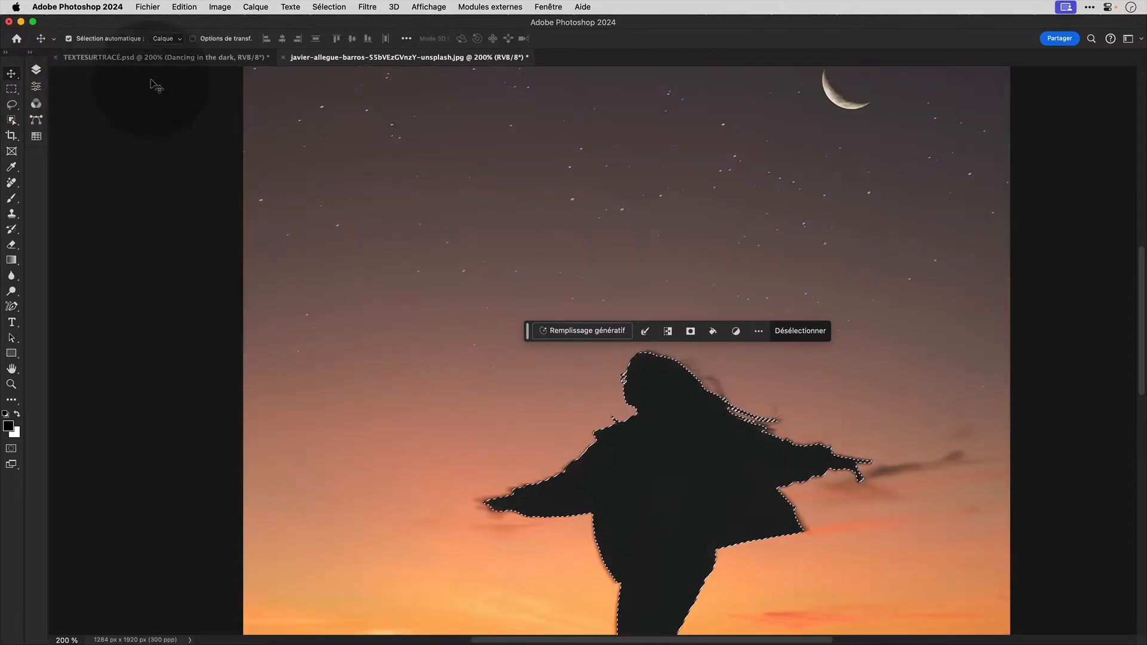
Step: Expand the silhouette selection by 75 pixels
left_click(324, 9)
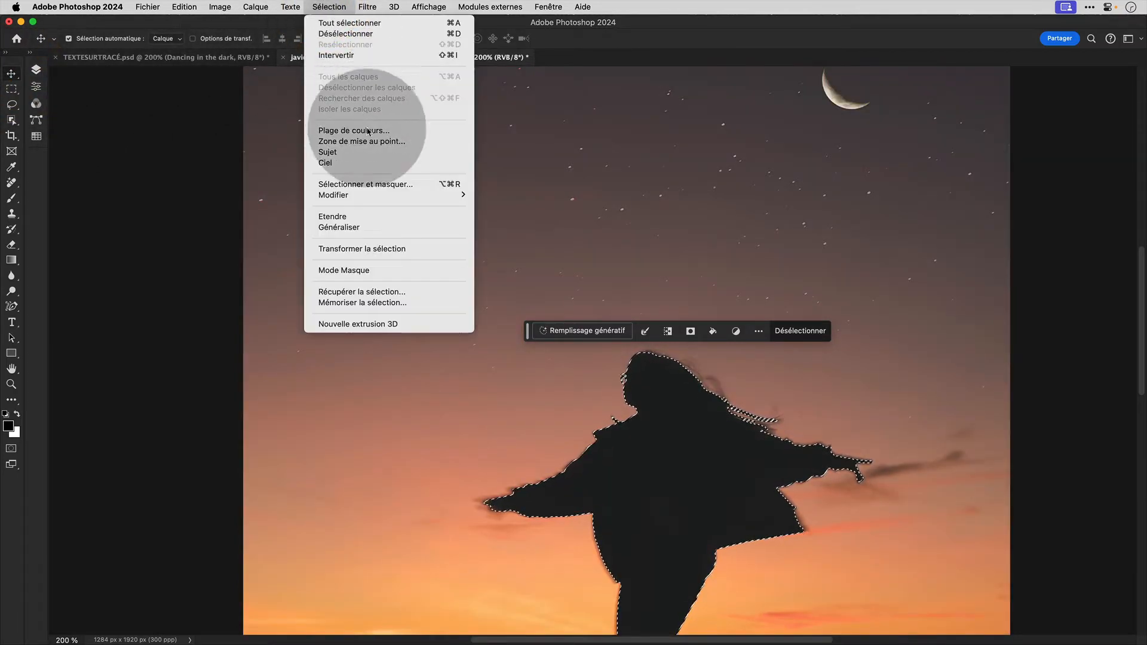
mouse_move(398, 201)
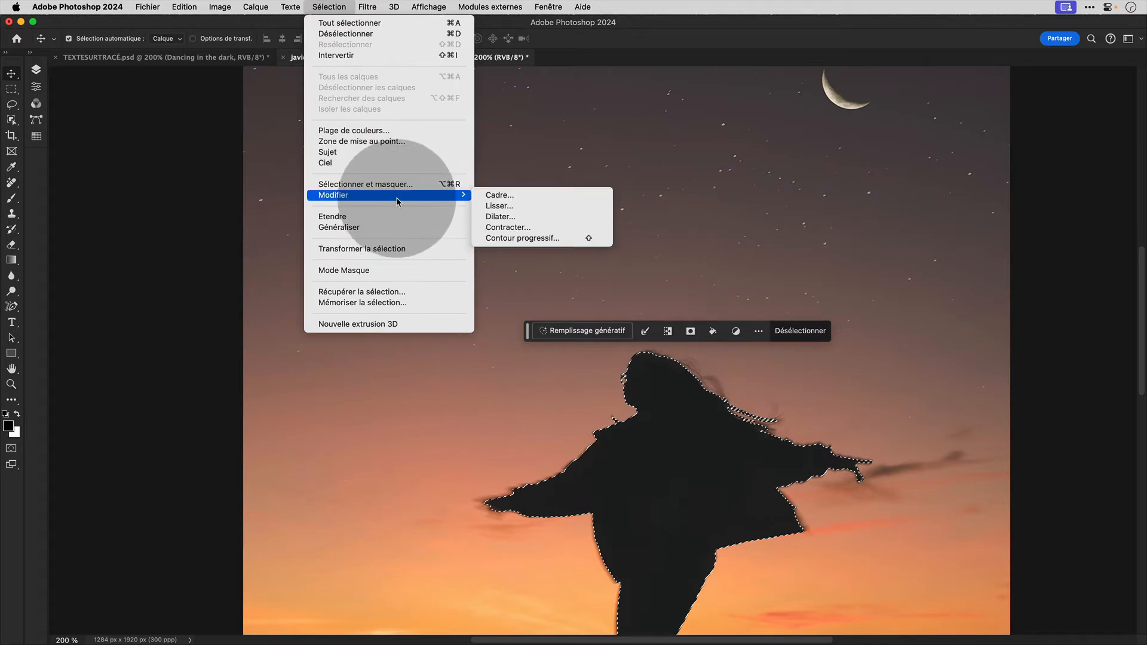
left_click(500, 216)
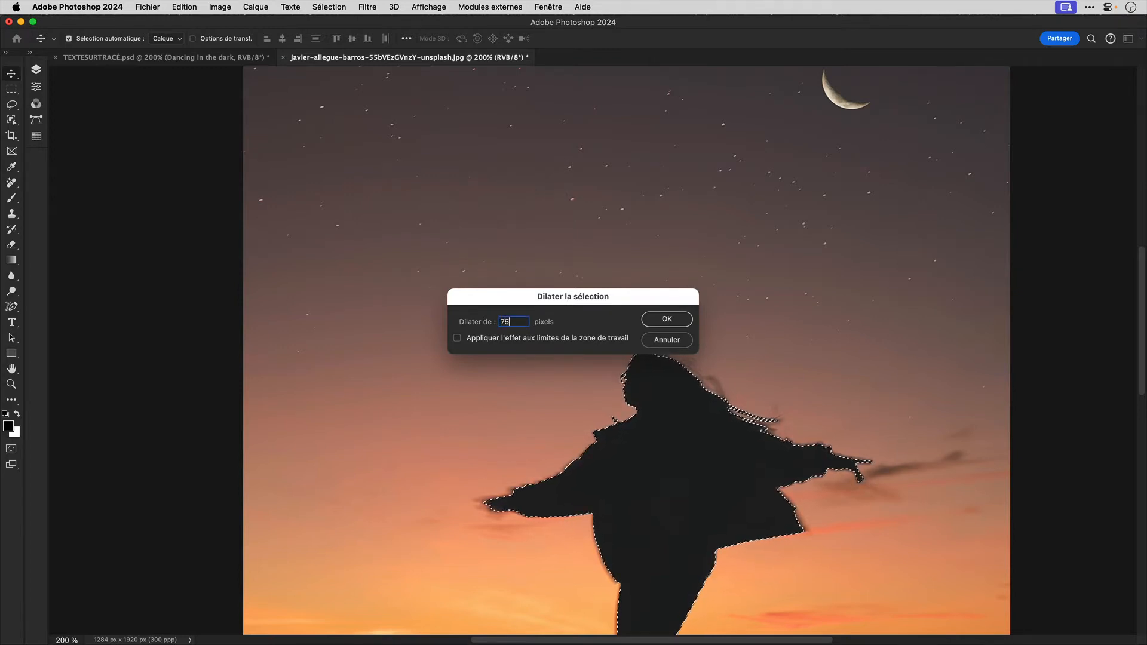
key("Return")
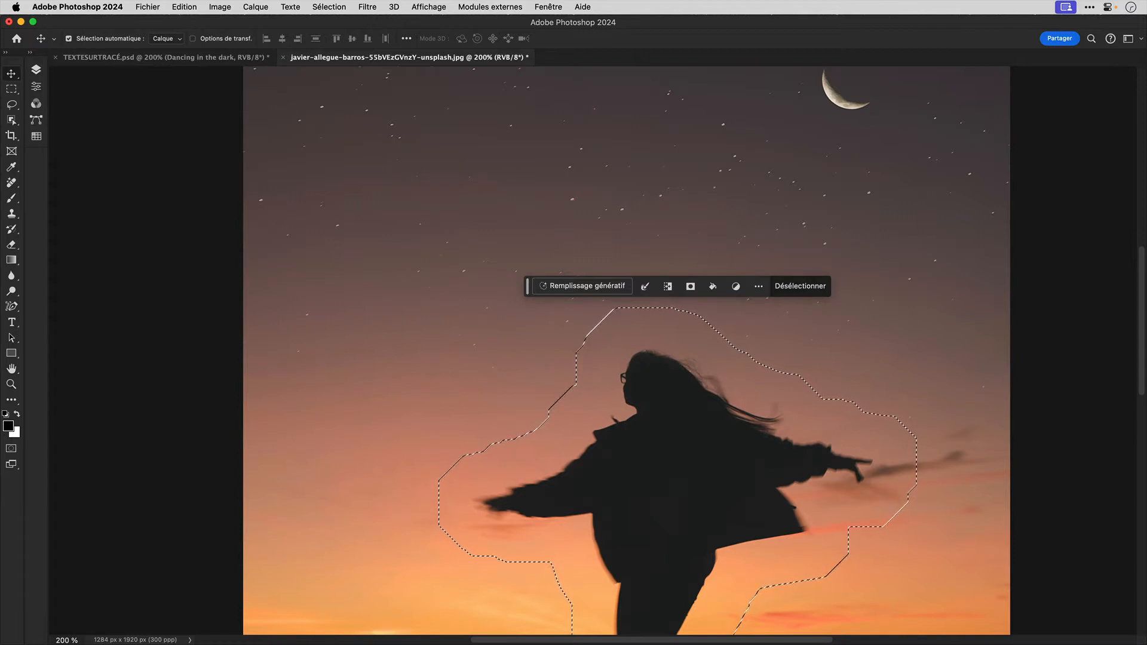
Step: Feather the expanded selection with a radius of 50 pixels
left_click(330, 7)
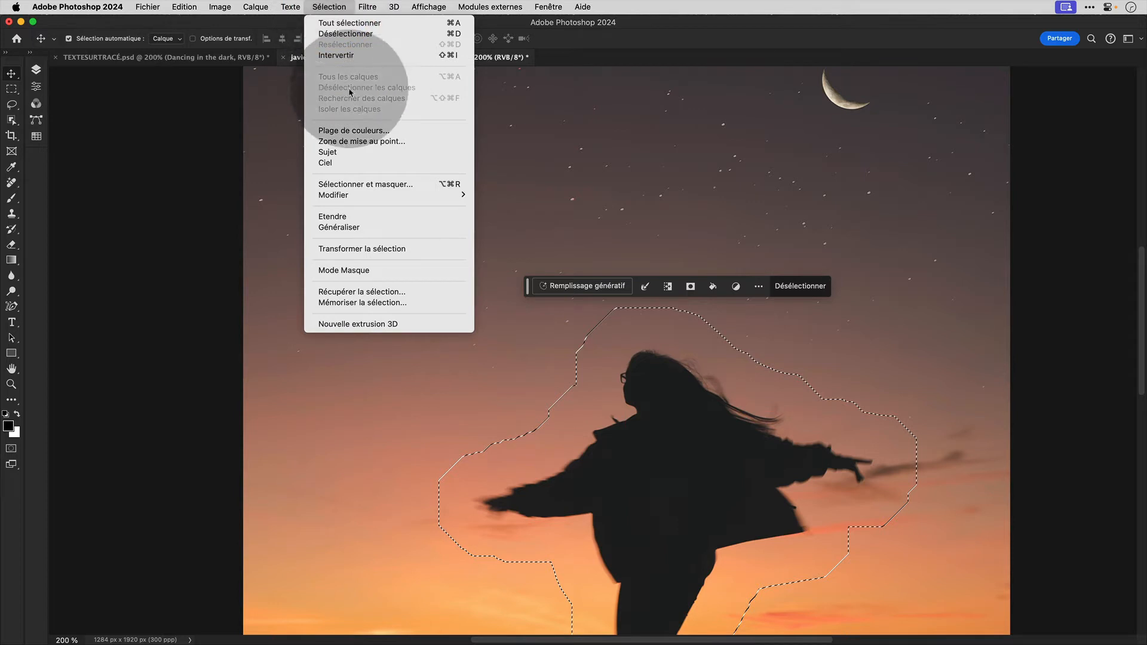
mouse_move(344, 197)
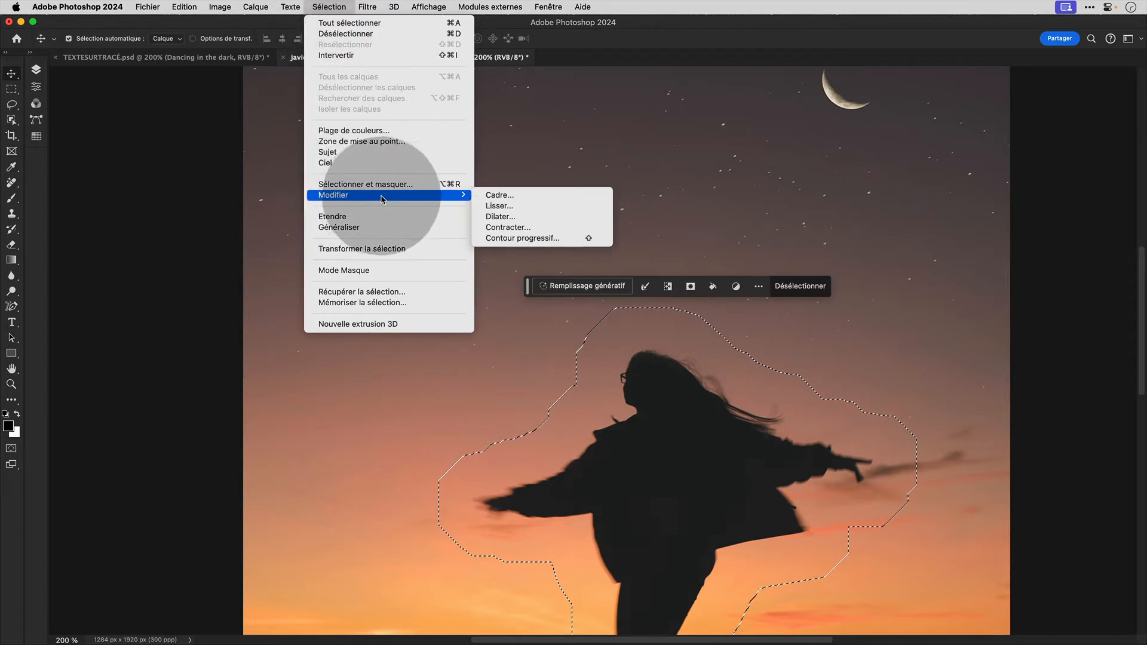
left_click(531, 238)
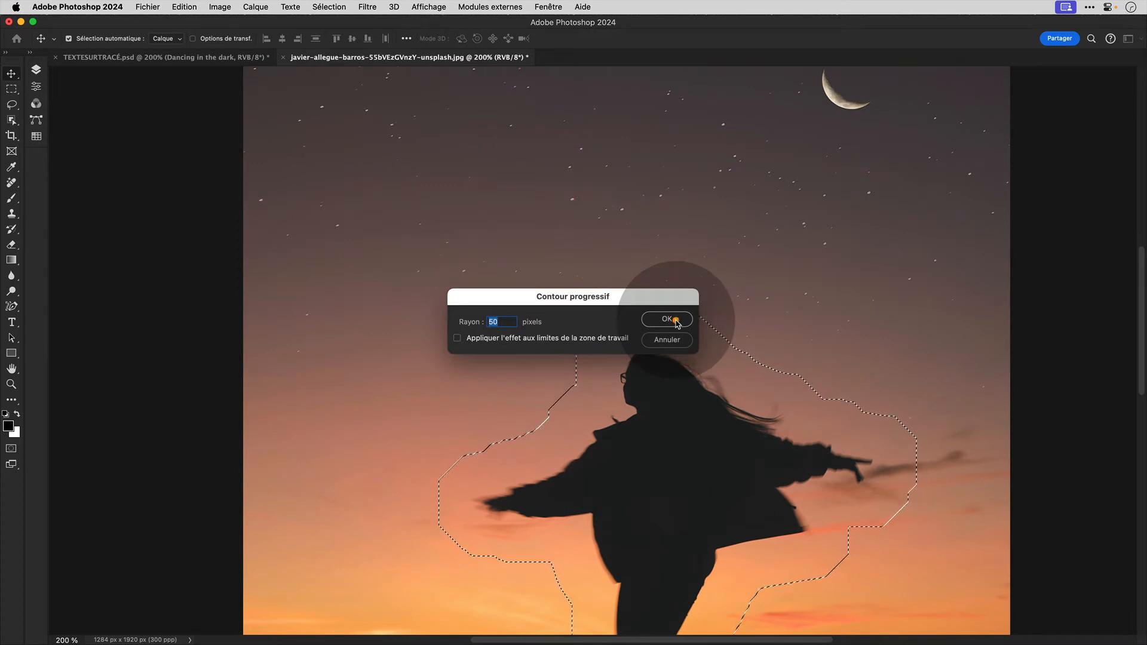
left_click(675, 320)
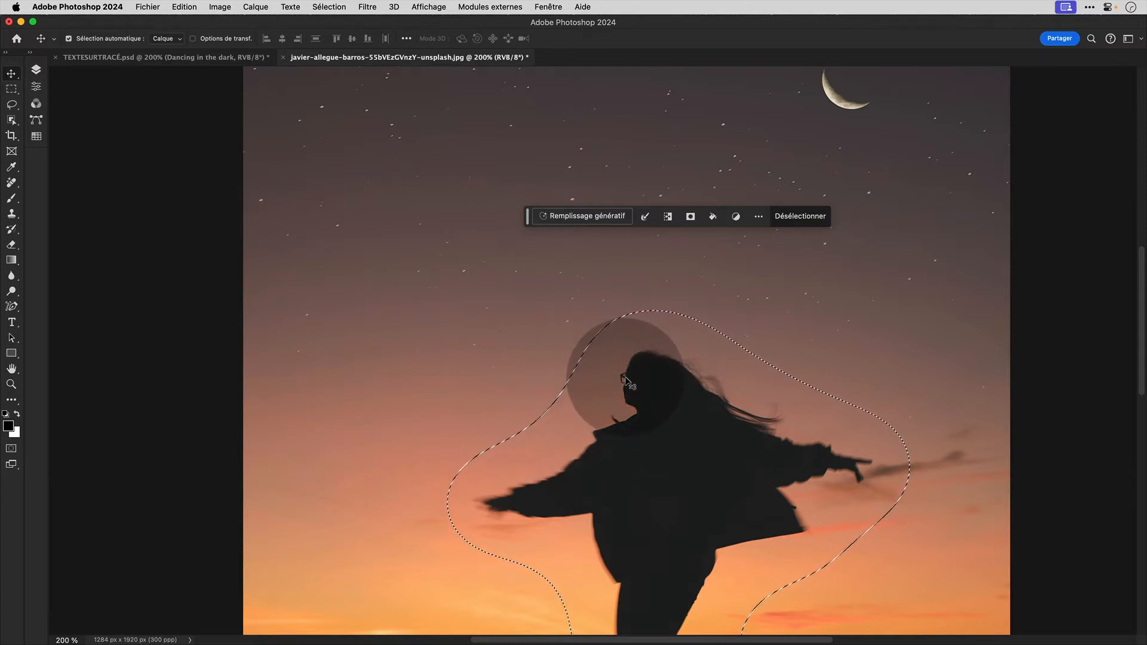
Step: Try converting the feathered selection into a work path with a tolerance of 10 pixels
left_click(35, 70)
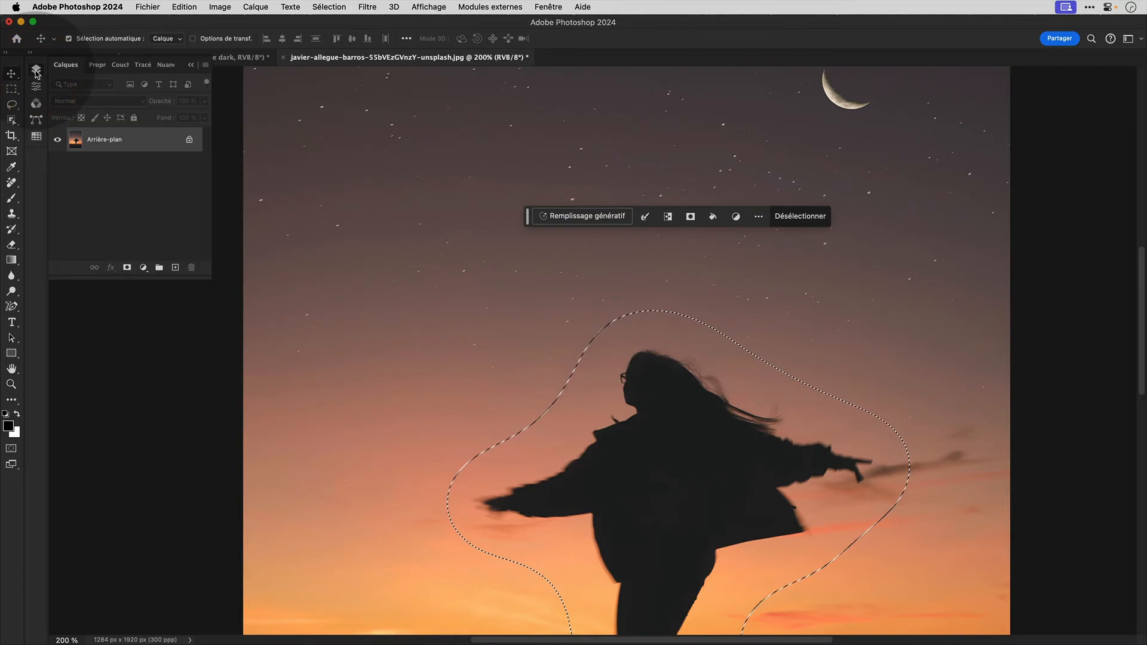
left_click(145, 65)
left_click(261, 67)
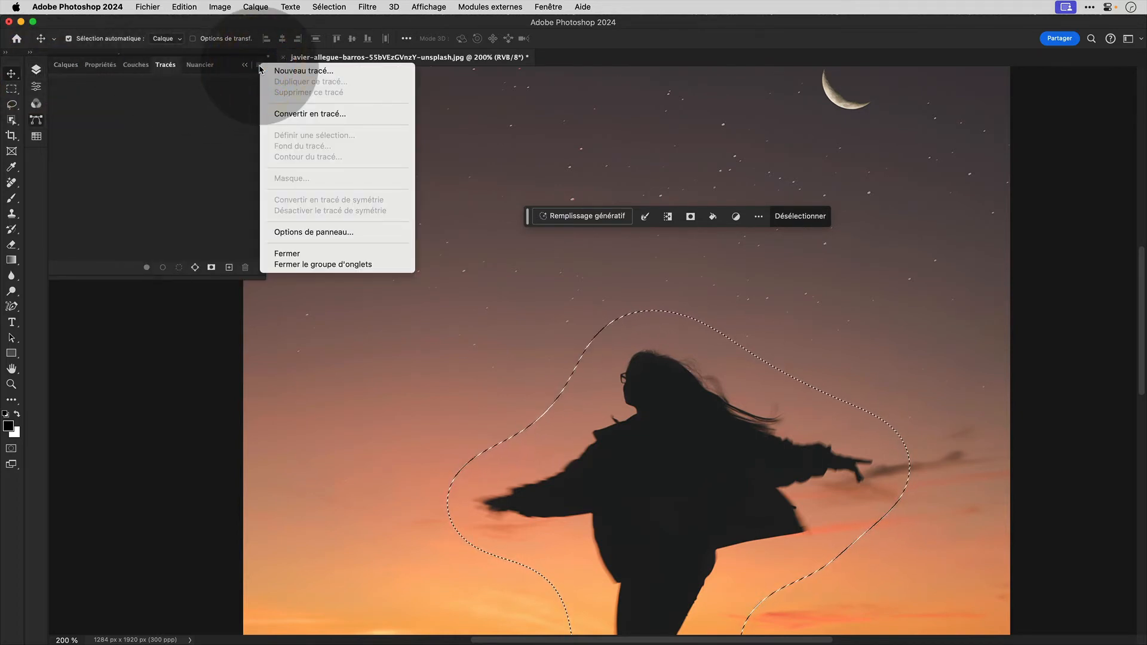
left_click(310, 114)
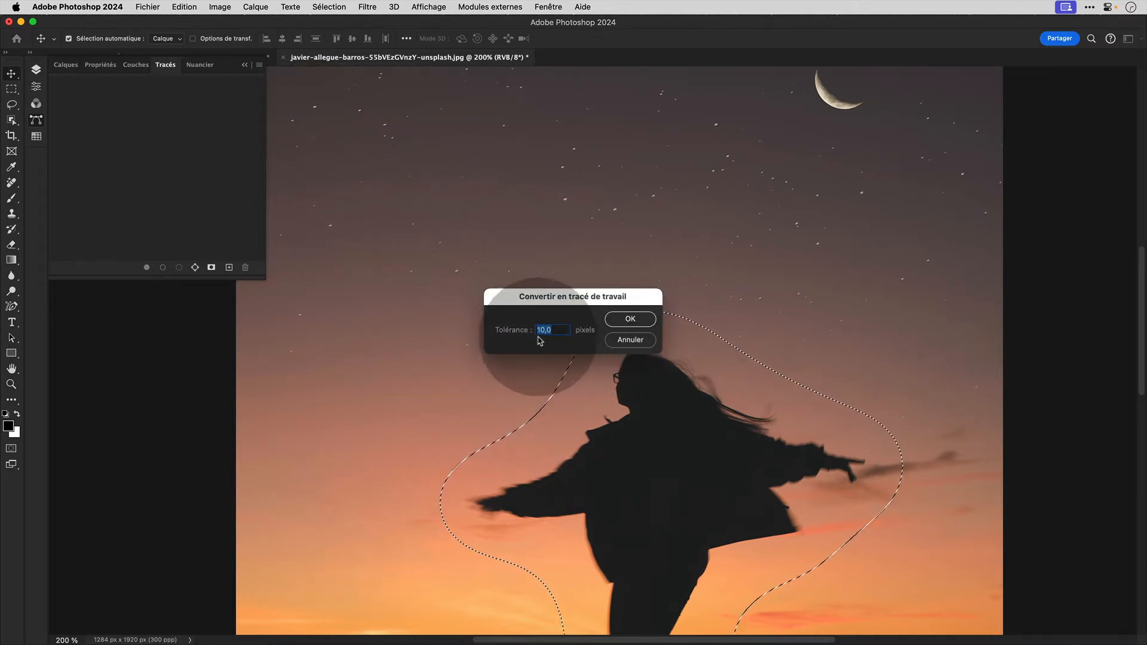
left_click(632, 319)
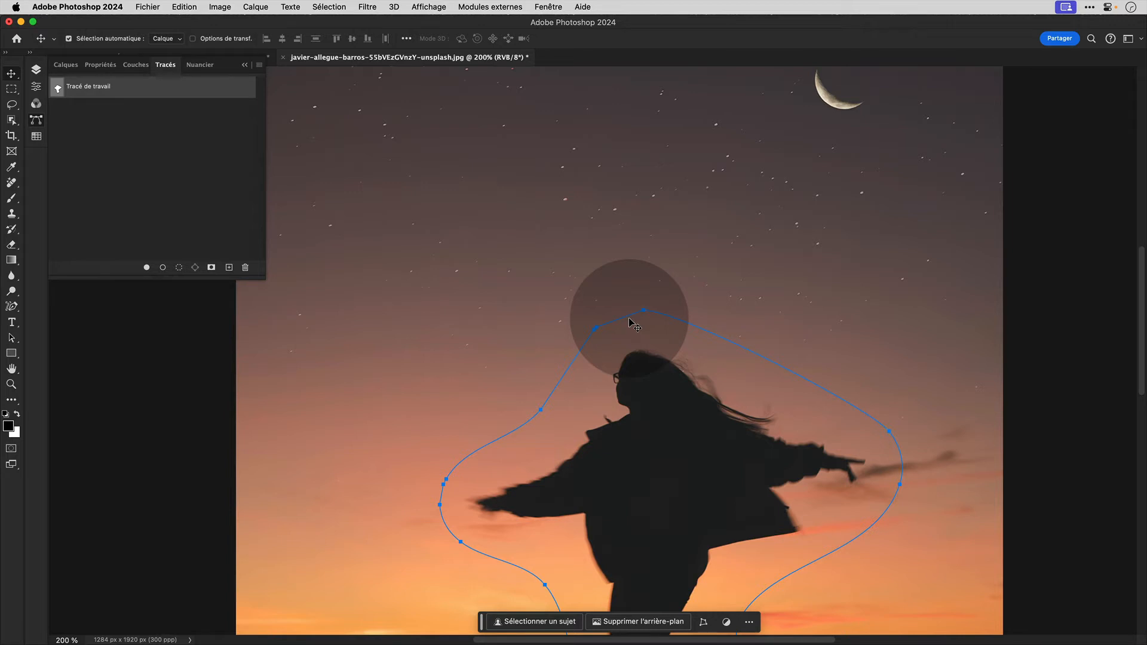
key("super+Return")
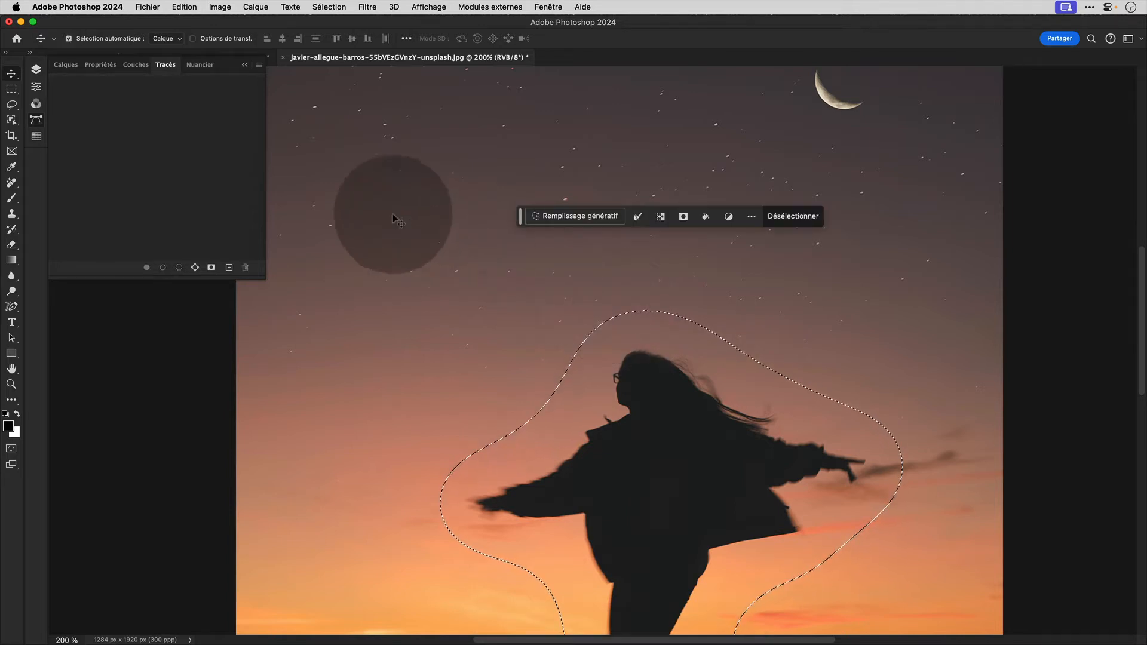
Step: Convert the feathered selection into a work path with a tolerance of 1 pixel
left_click(258, 65)
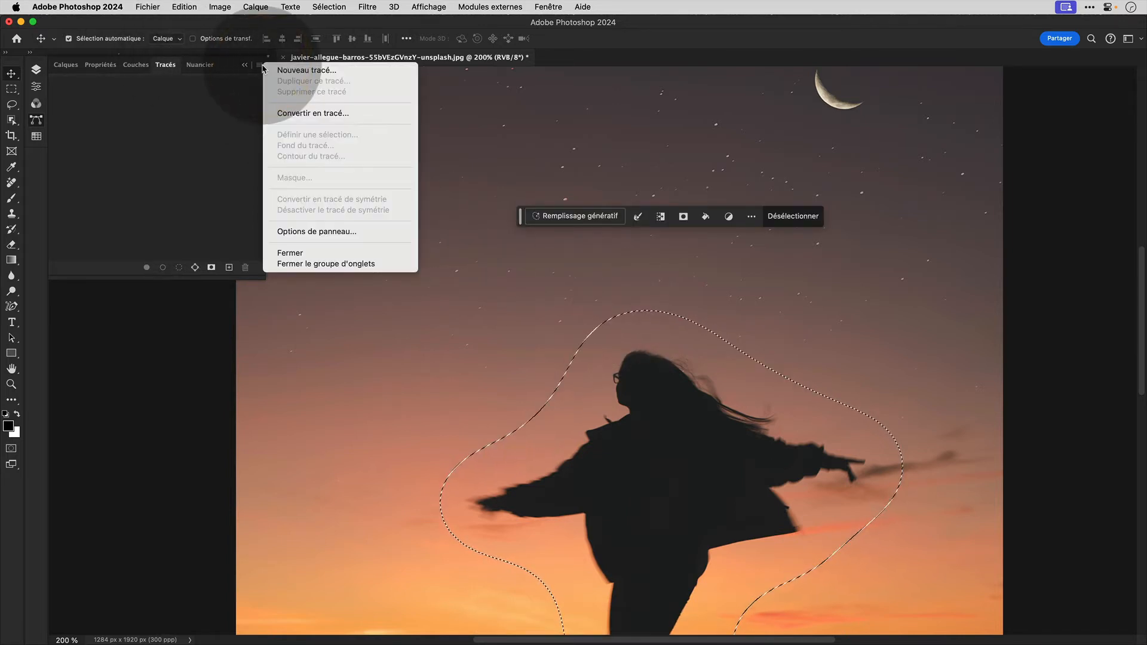
left_click(275, 115)
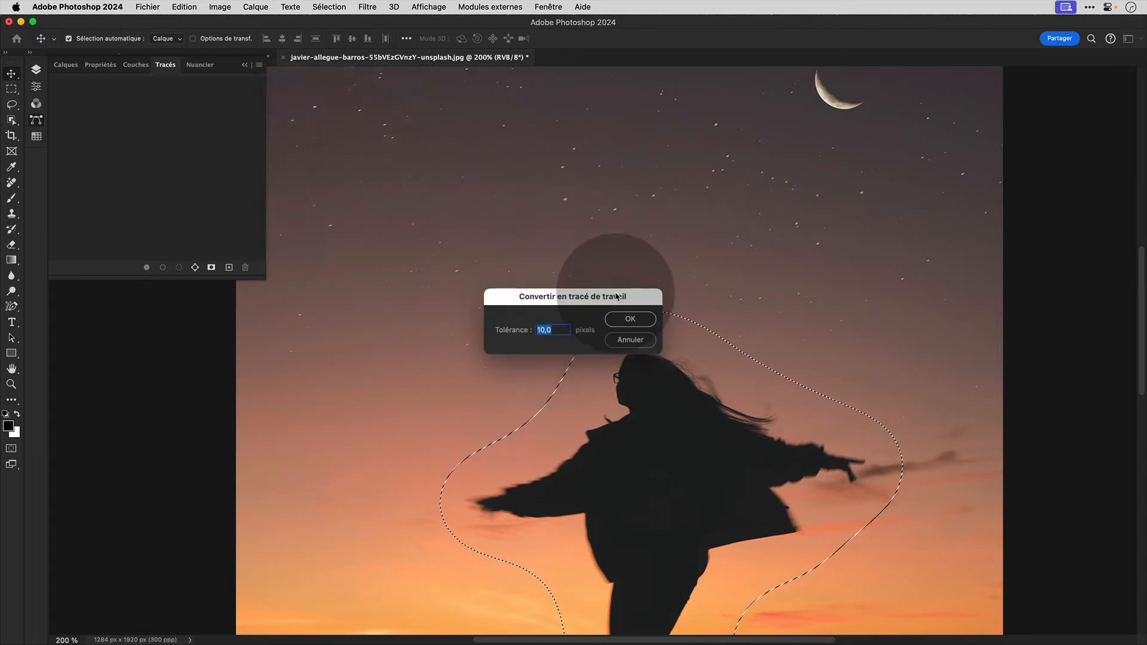
type("1")
key("Return")
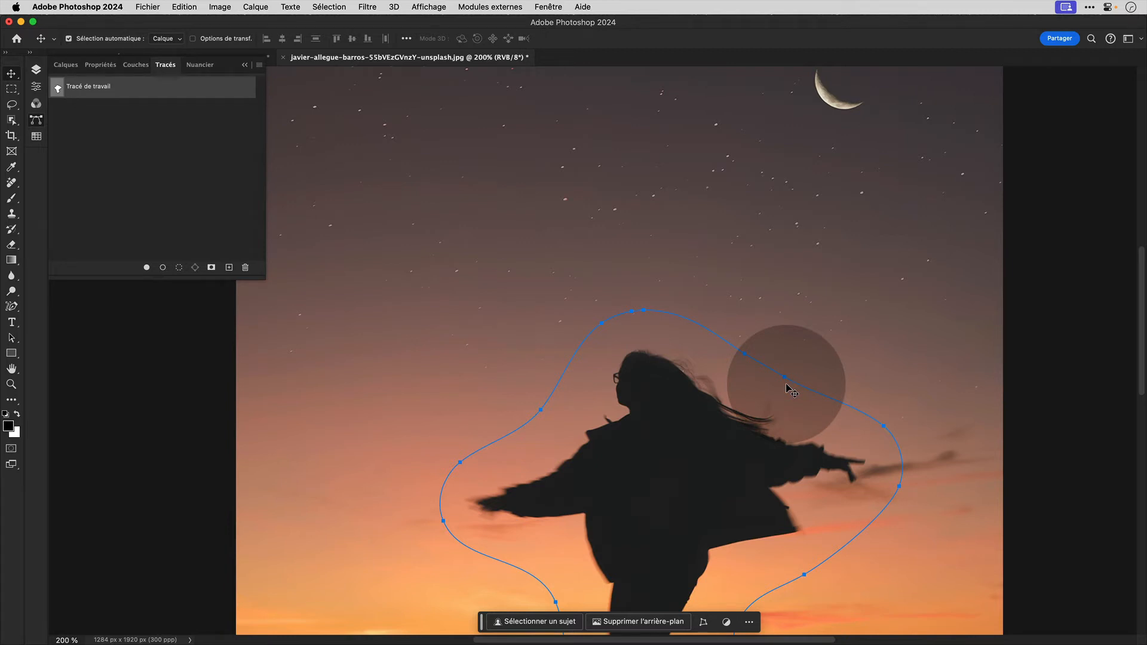
Step: Add the horizontal text "Dancing in the dark" along the work path, anchored at its highest point above the head, and commit it
scroll(787, 385, "right", 3)
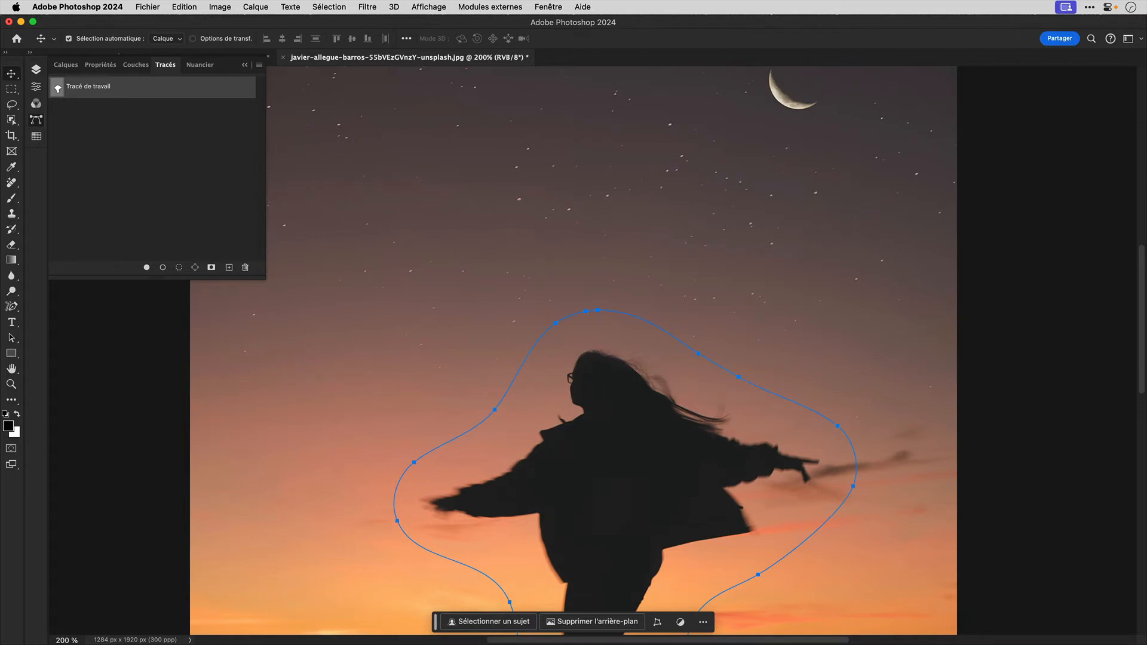
left_click(11, 323)
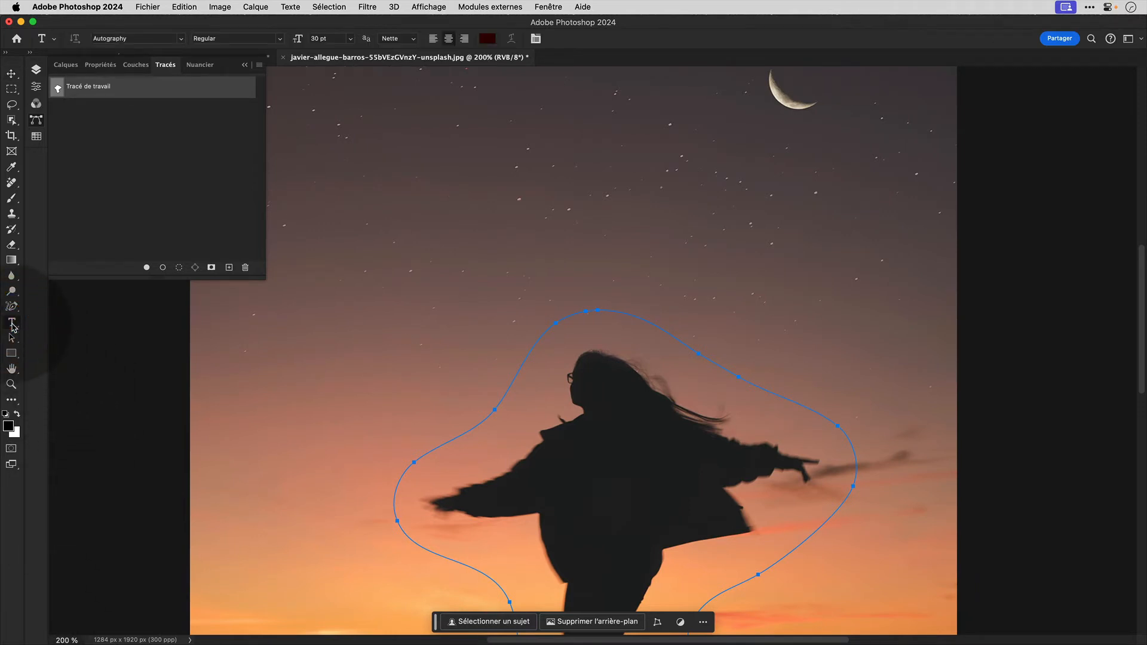
right_click(13, 325)
left_click(76, 320)
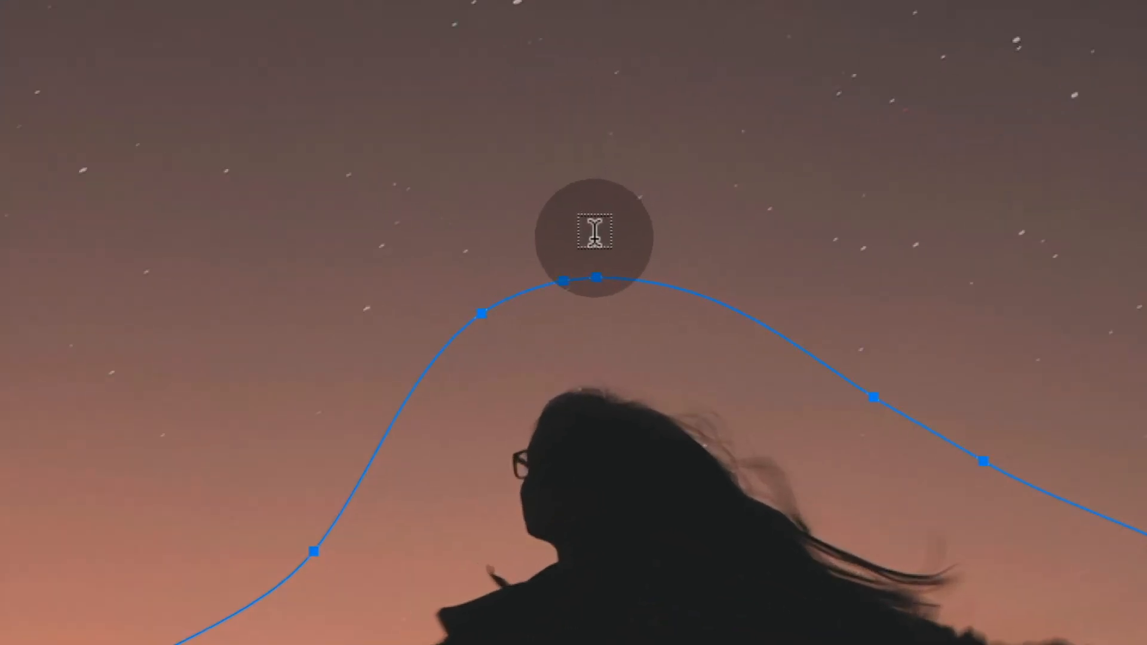
left_click(595, 273)
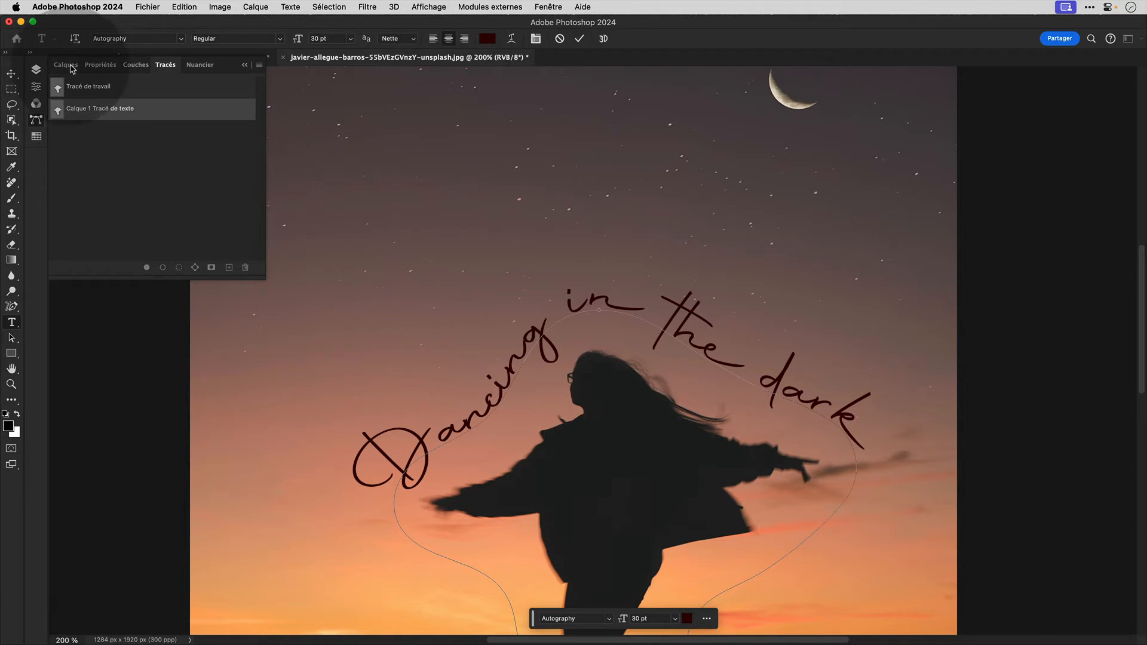
left_click(68, 65)
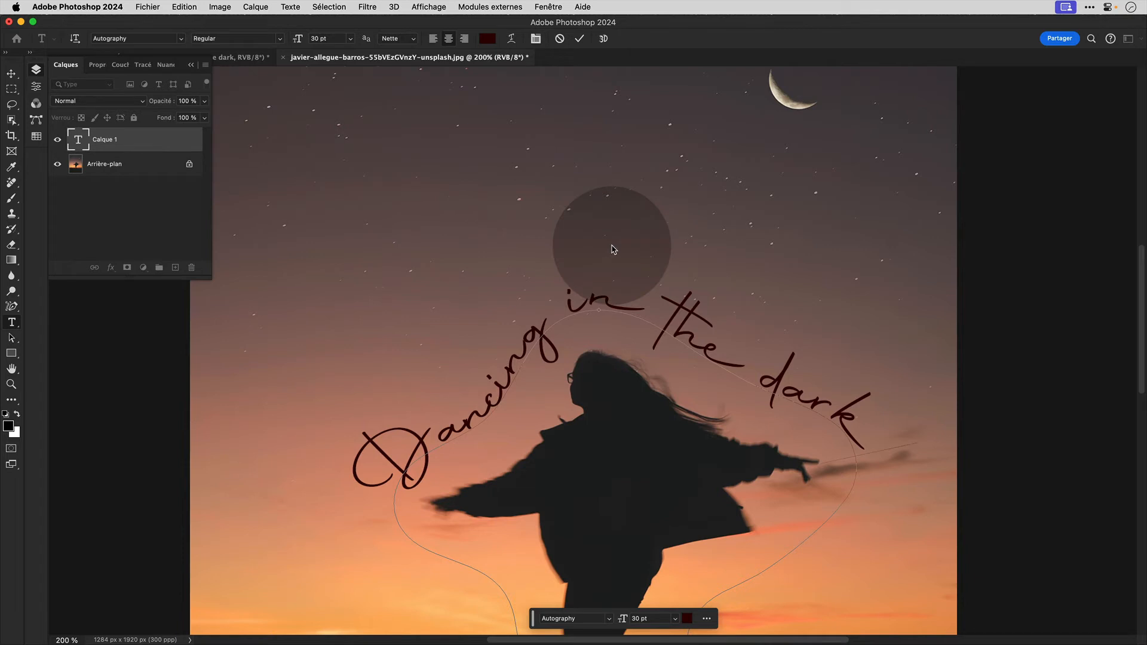
left_click(612, 249)
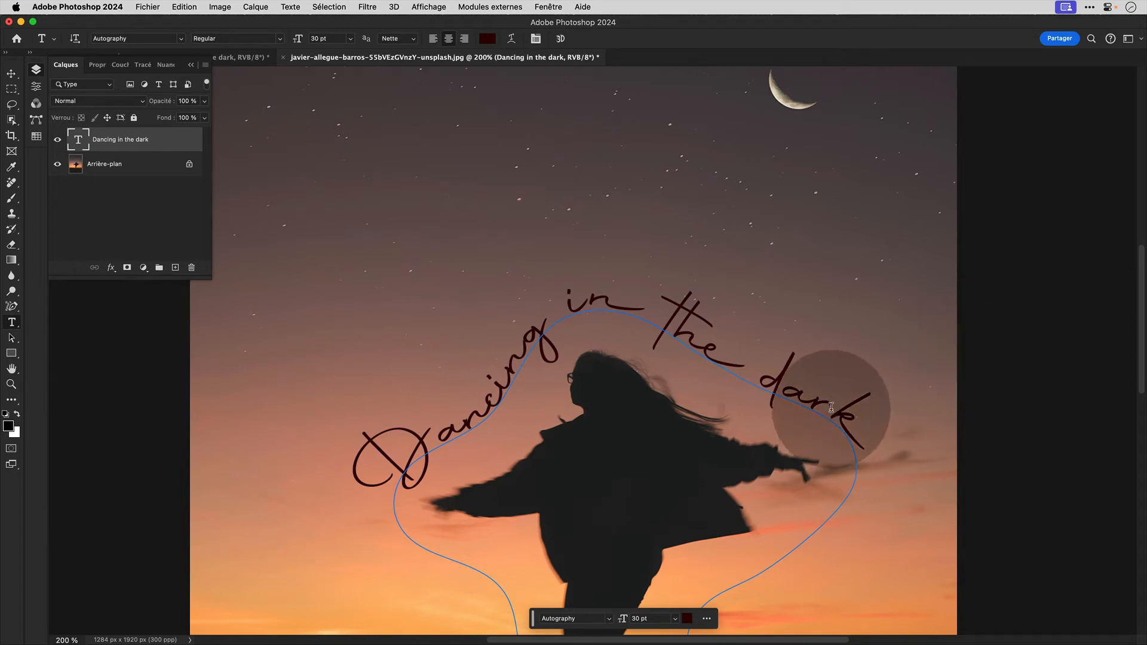
Step: Tighten the kerning between the r and k of "dark", and set it to -40 between the i and n of the word "in"
left_click(836, 411)
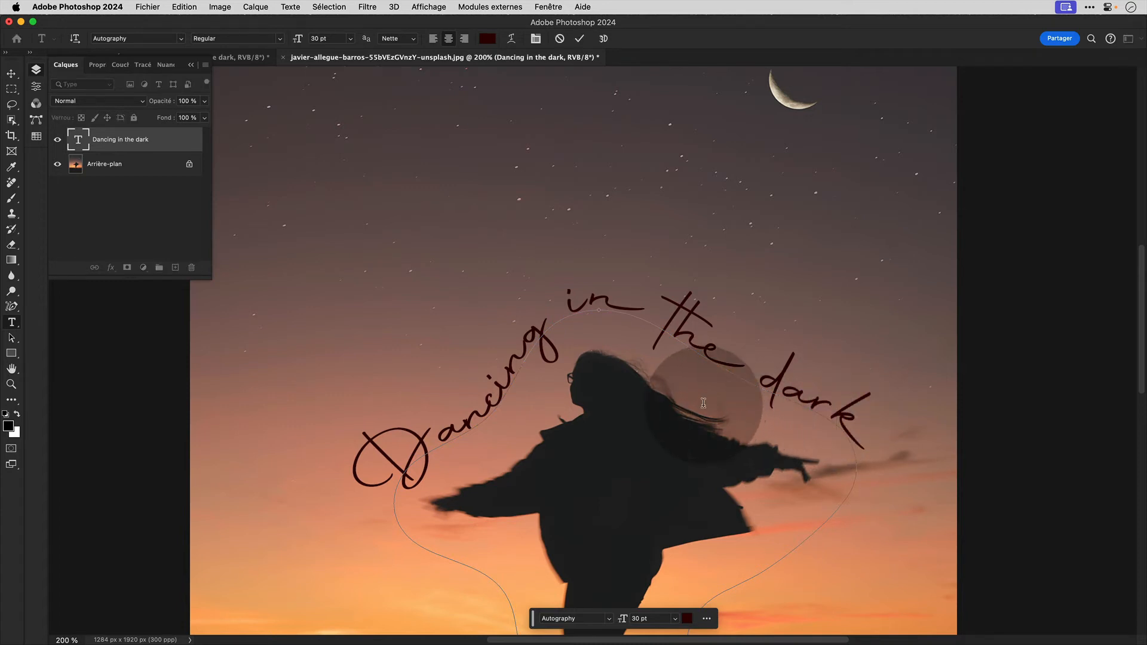
left_click(484, 406)
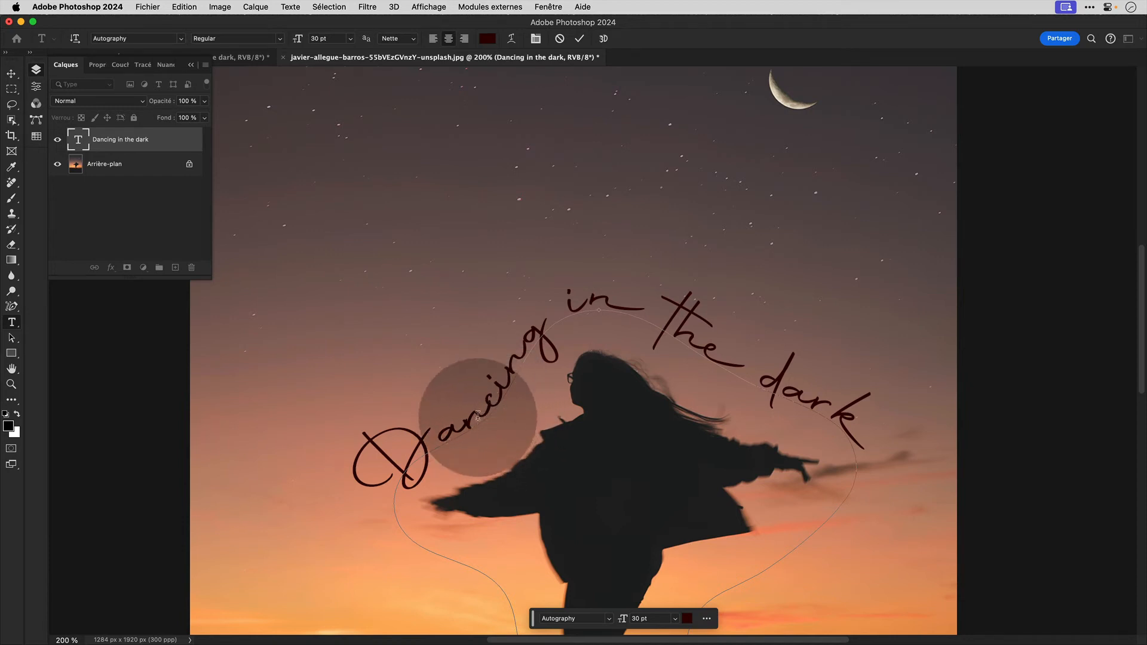
left_click(833, 412)
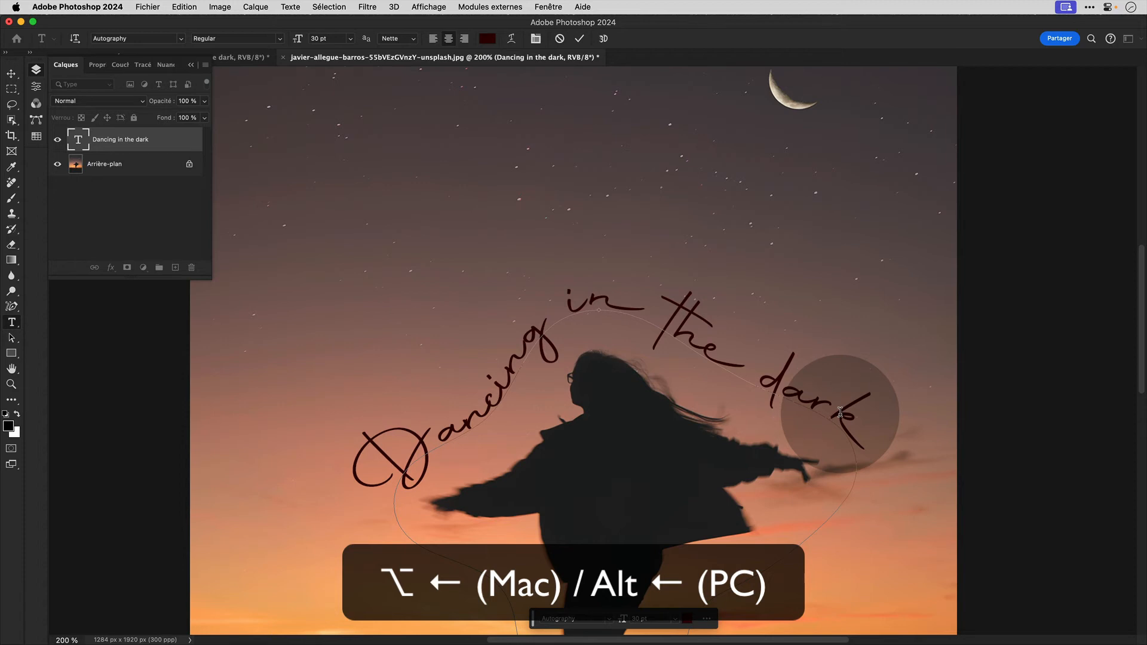
key("alt+Left")
key("alt+Left")
key("alt+Left")
key("alt+Left")
key("alt+Left")
key("alt+Left")
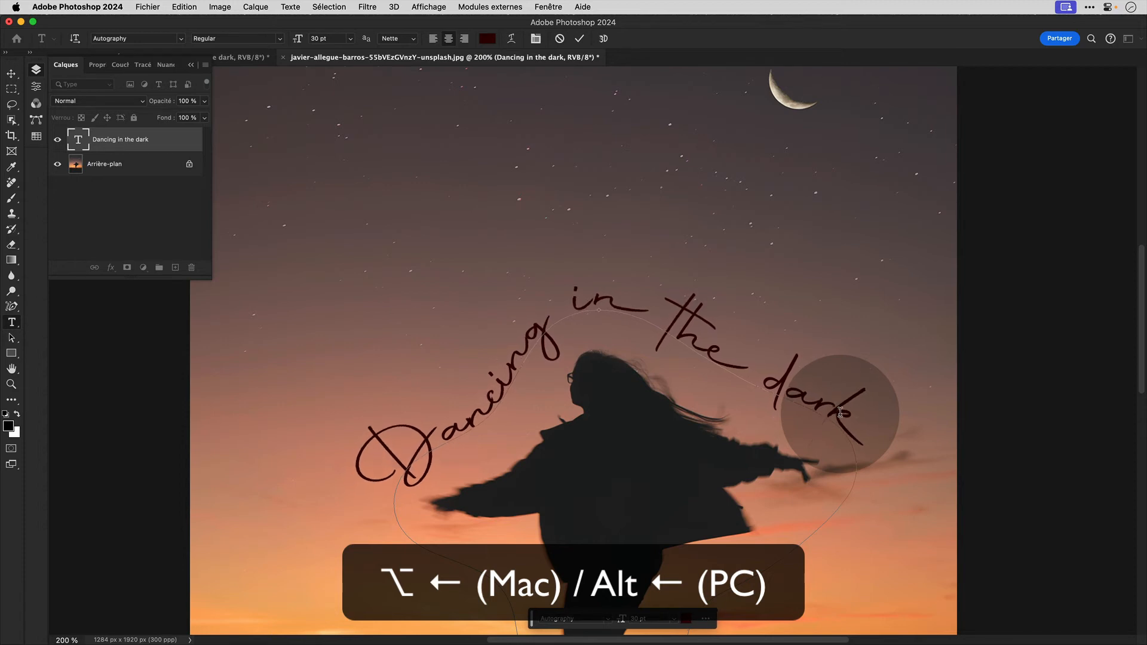
key("alt+Left")
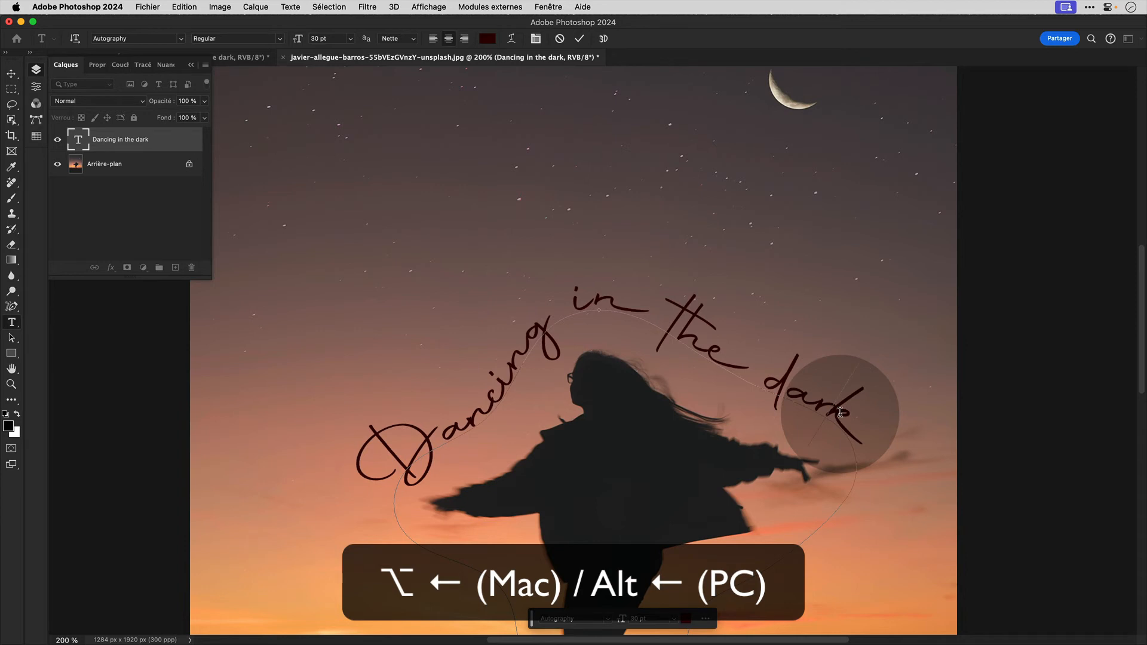
left_click(595, 299)
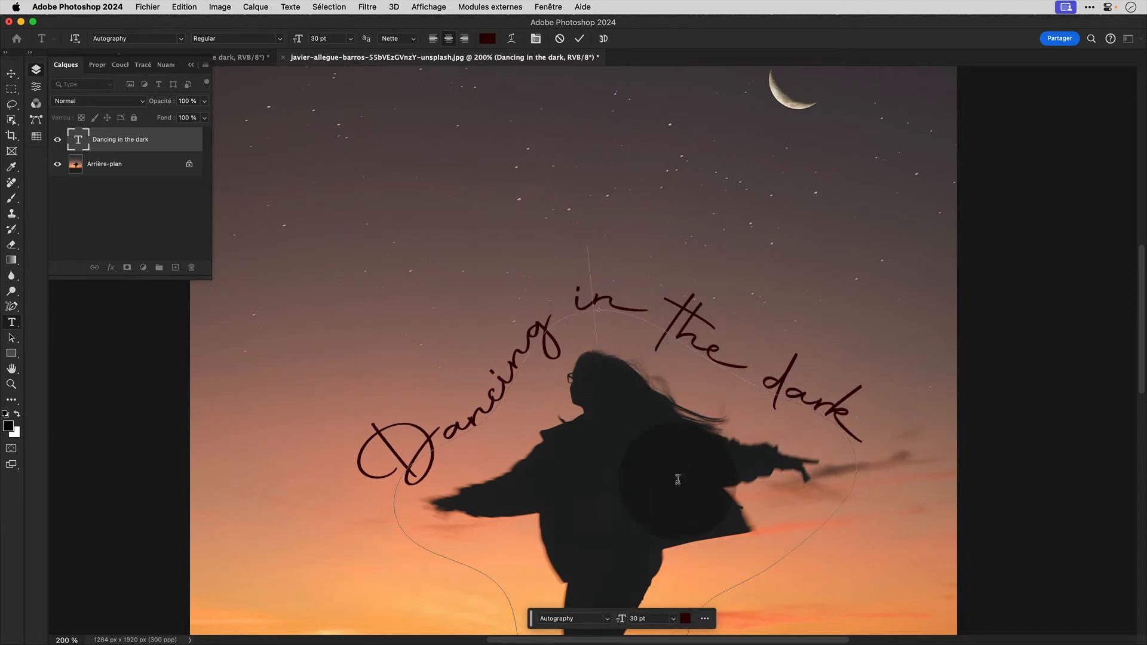
Step: Loosen the kerning between the a and n of "Dancing", and tighten the gap between its D and a to -60
left_click(469, 418)
left_click(468, 417)
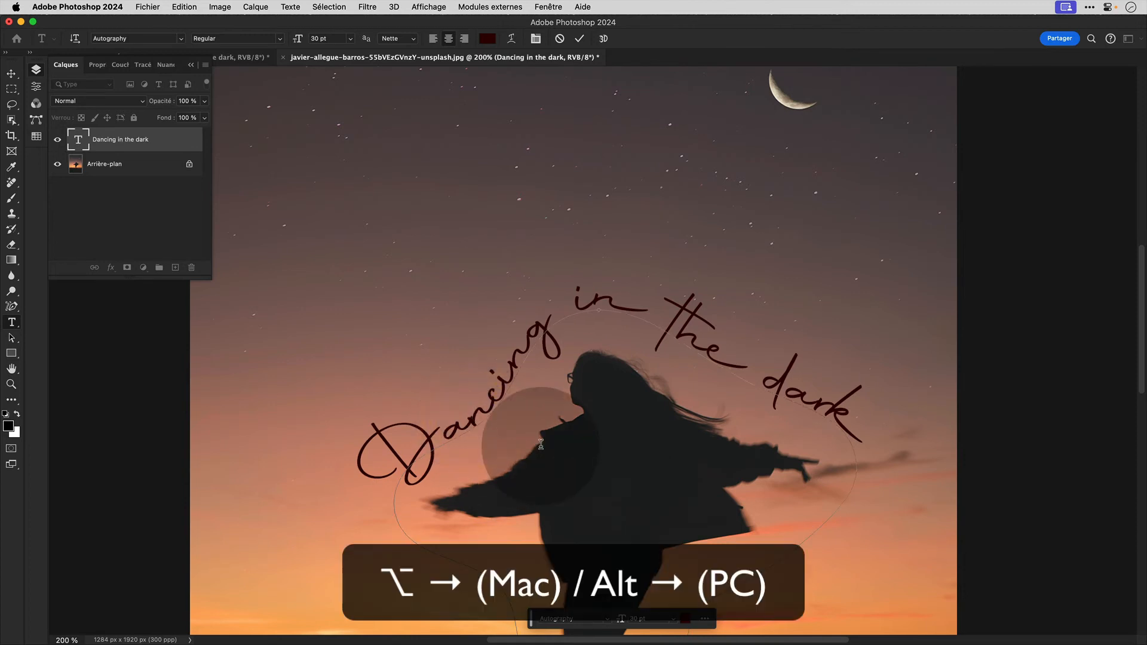
key("alt+Right")
key("alt+Right")
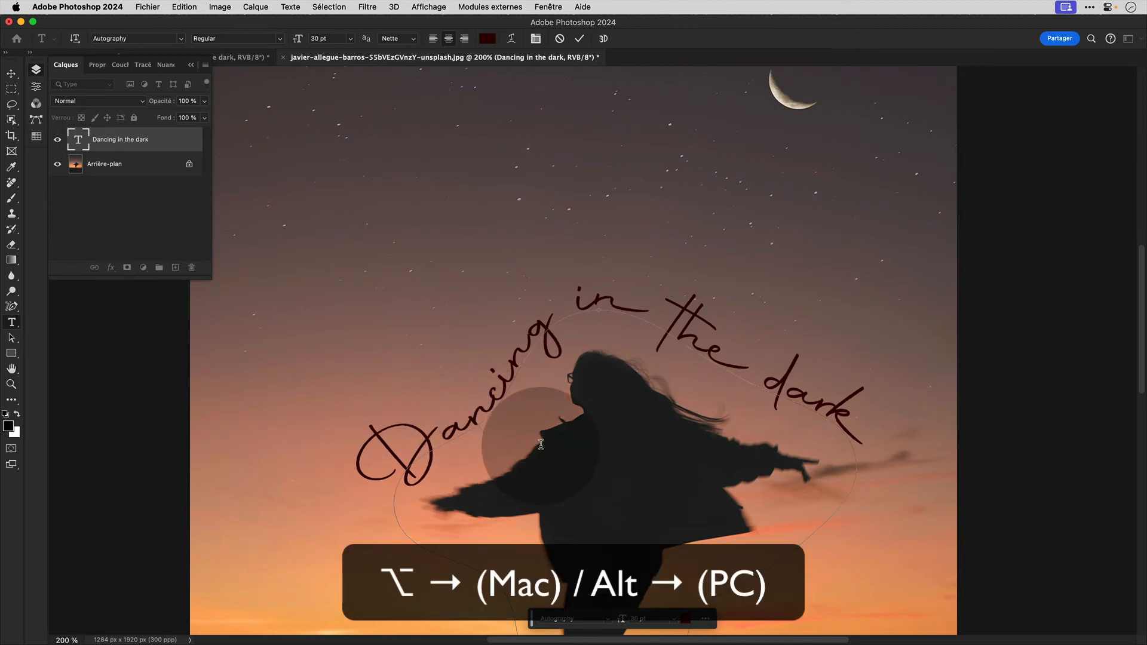
key("alt+Right")
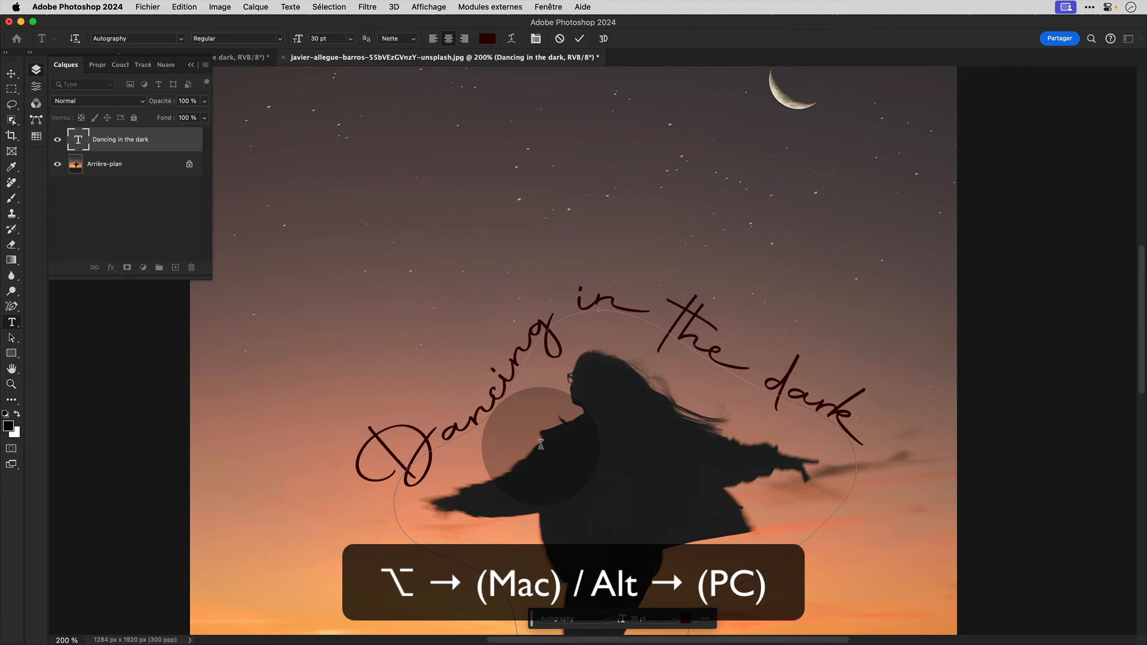
left_click(499, 400)
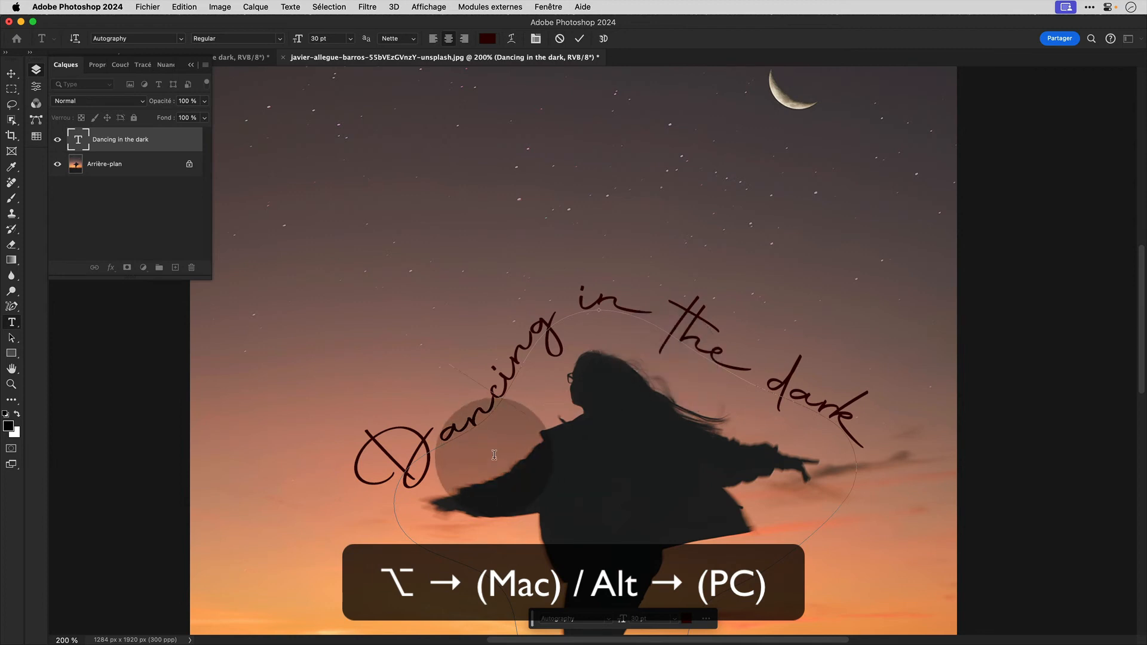
left_click(437, 439)
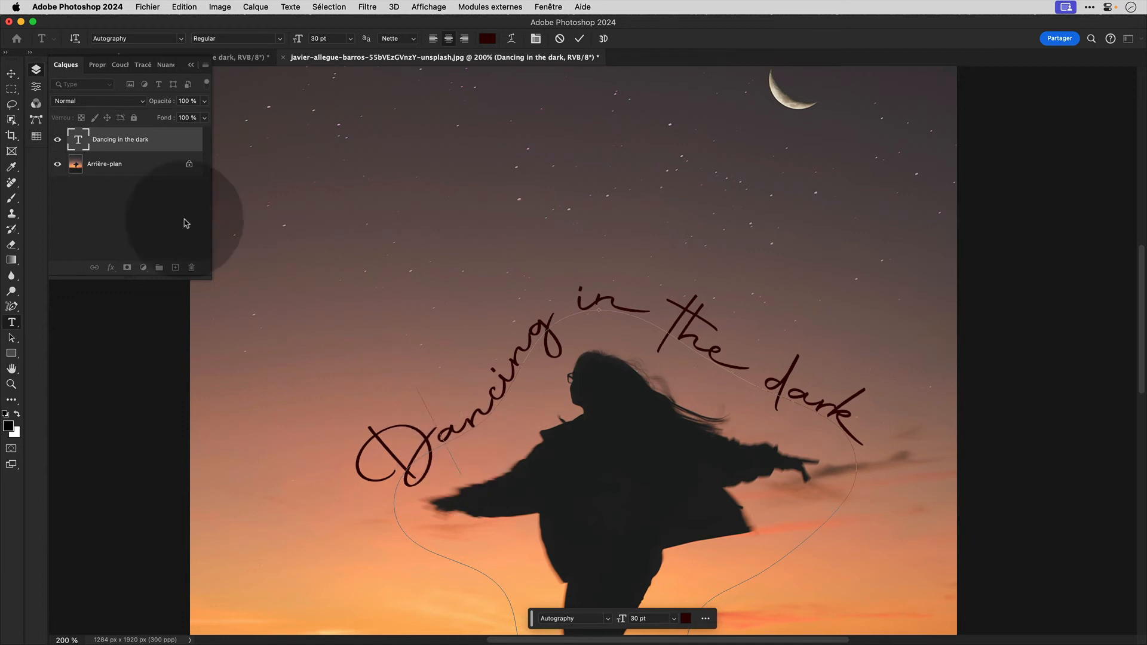
Step: Check the kerning values of letter pairs in "Dancing", "in" and "the" in the text properties
left_click(96, 66)
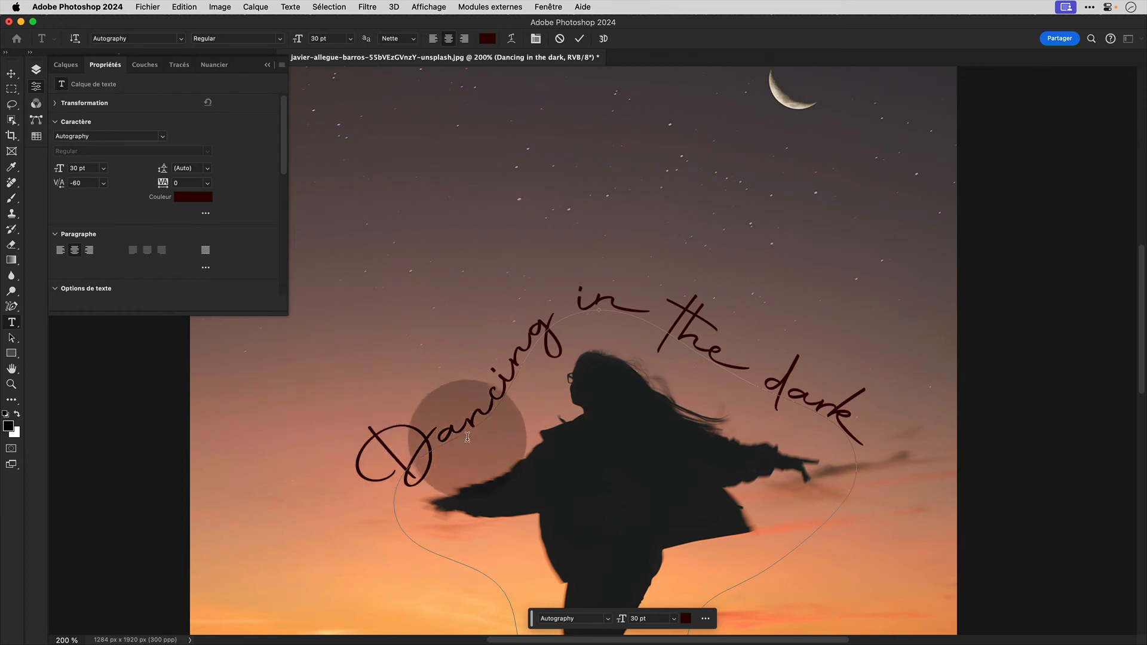
left_click(481, 406)
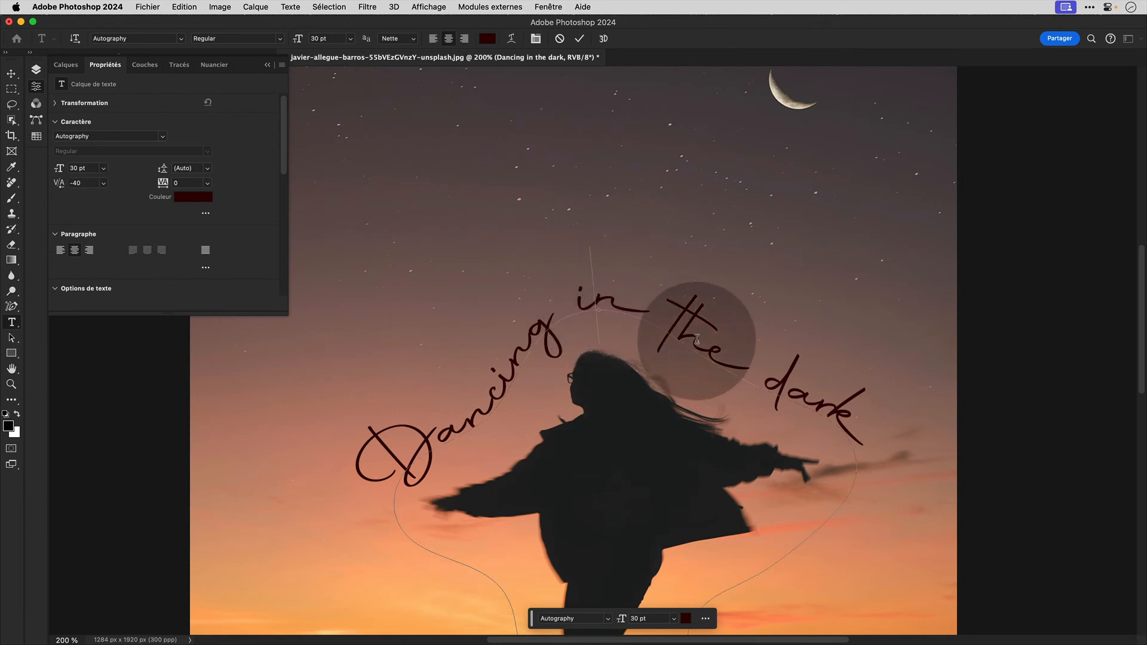
left_click(680, 337)
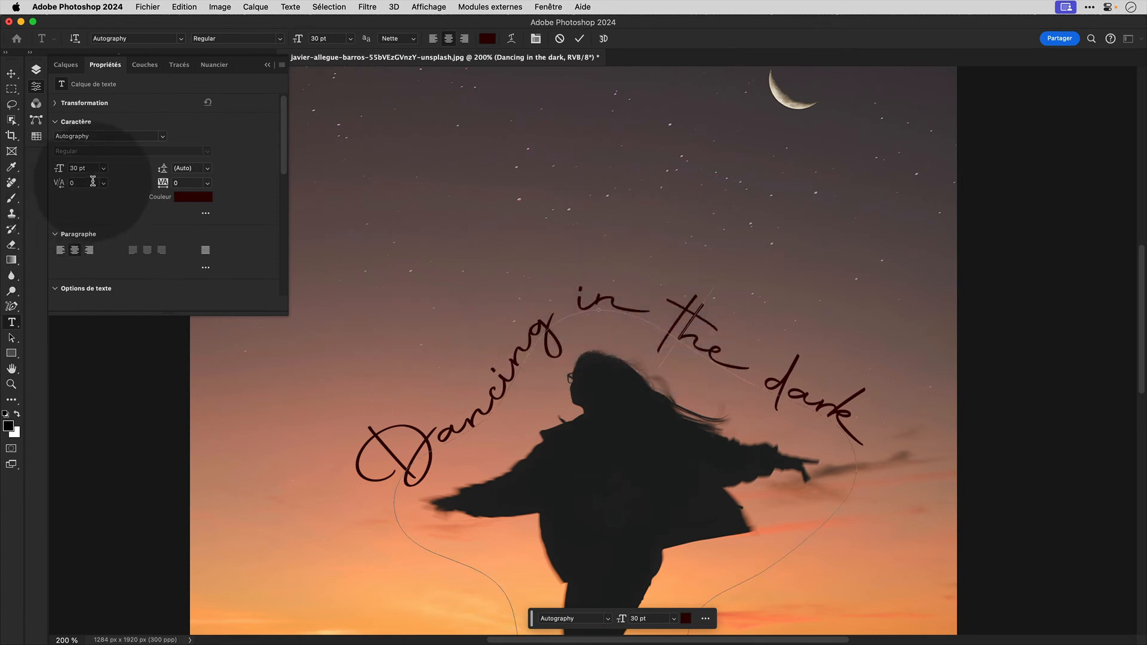
left_click(590, 303)
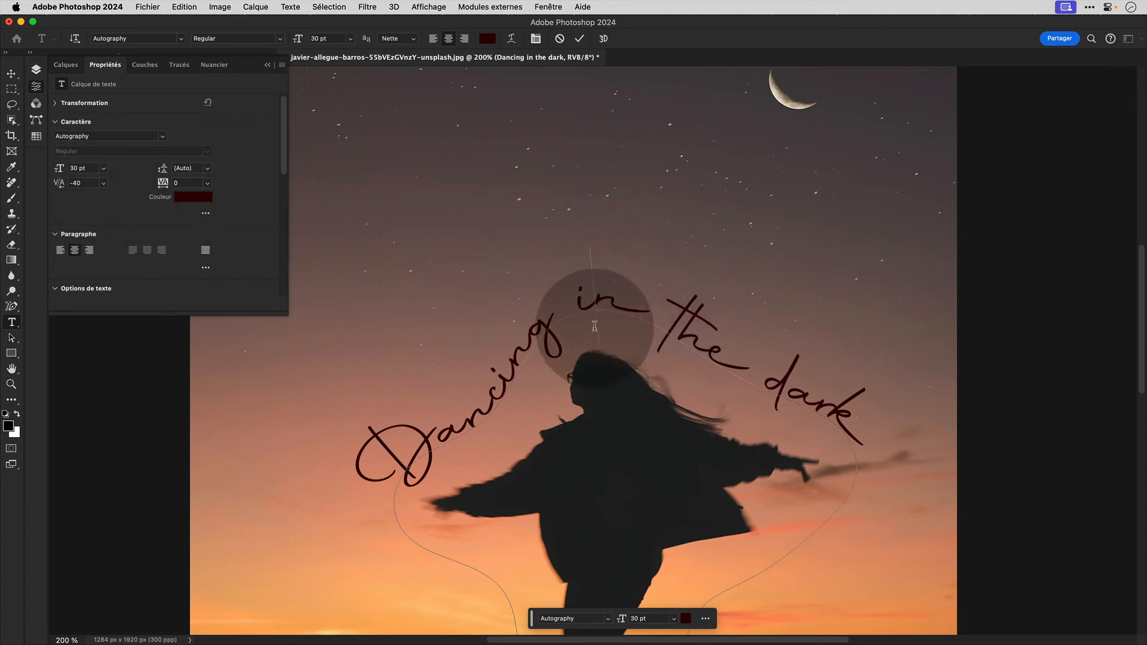